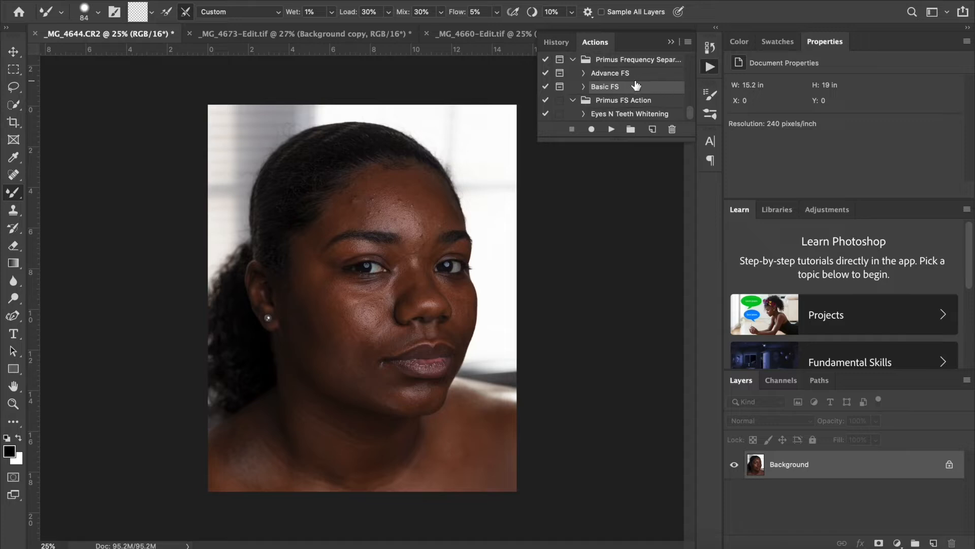
Run the Advance FS action on the portrait, accepting a Gaussian Blur radius of 14.0 pixels
left_click(632, 76)
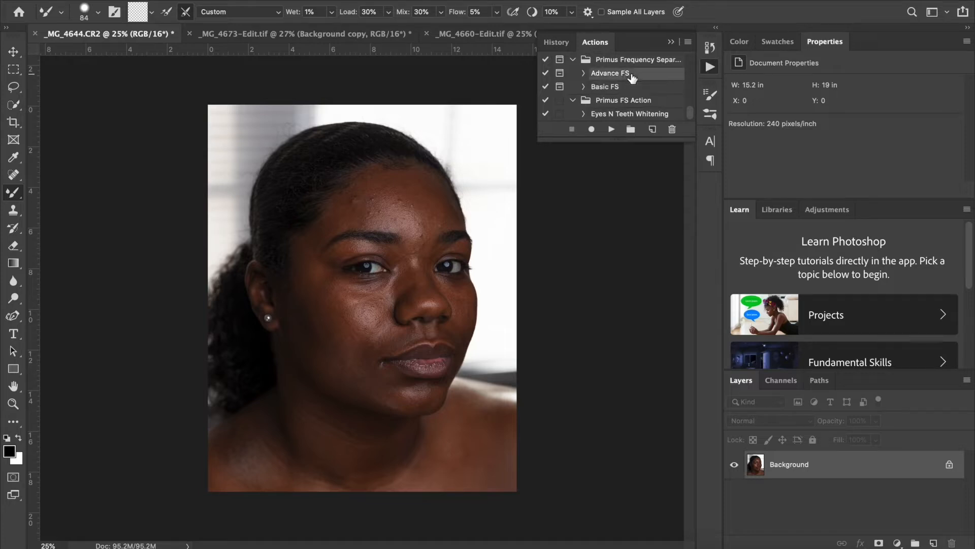
left_click(612, 129)
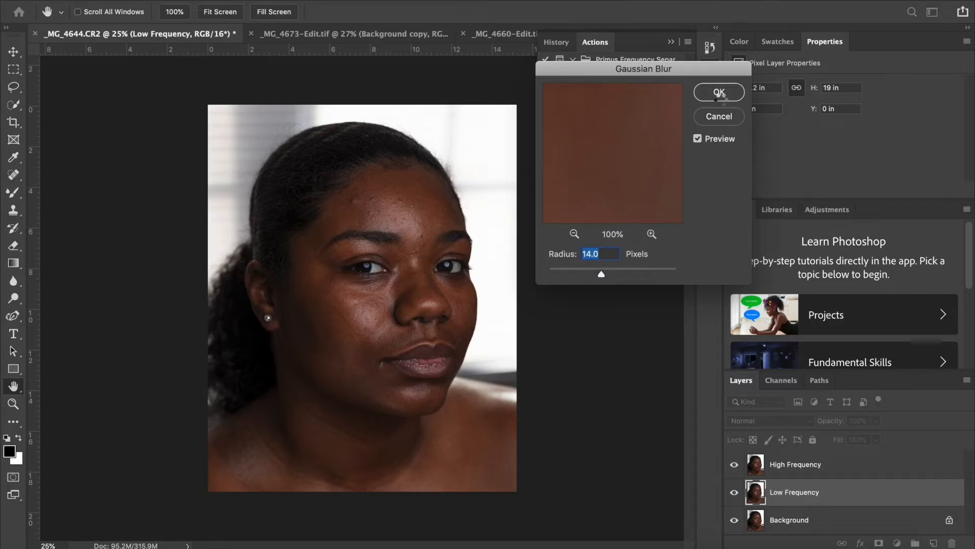
left_click(719, 97)
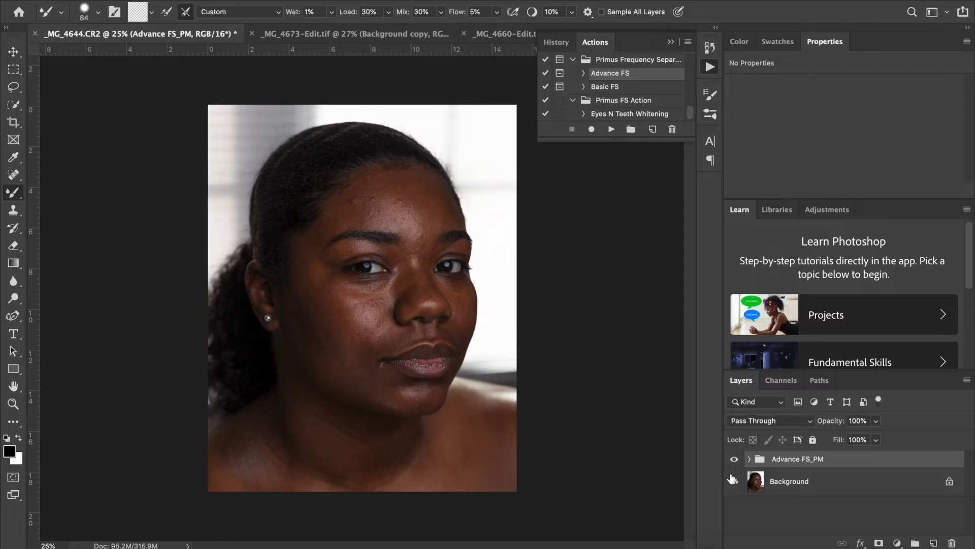
Blend the forehead and cheek tones with the Mixer Brush on the Low Frequency copy layer in Advance FS_PM, and compare before and after
left_click(748, 458)
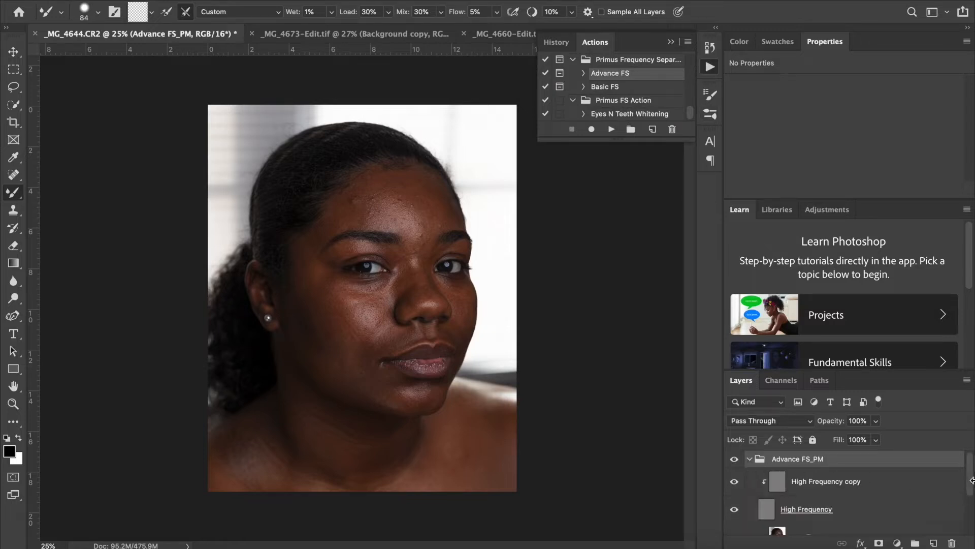
scroll(970, 488, "down", 3)
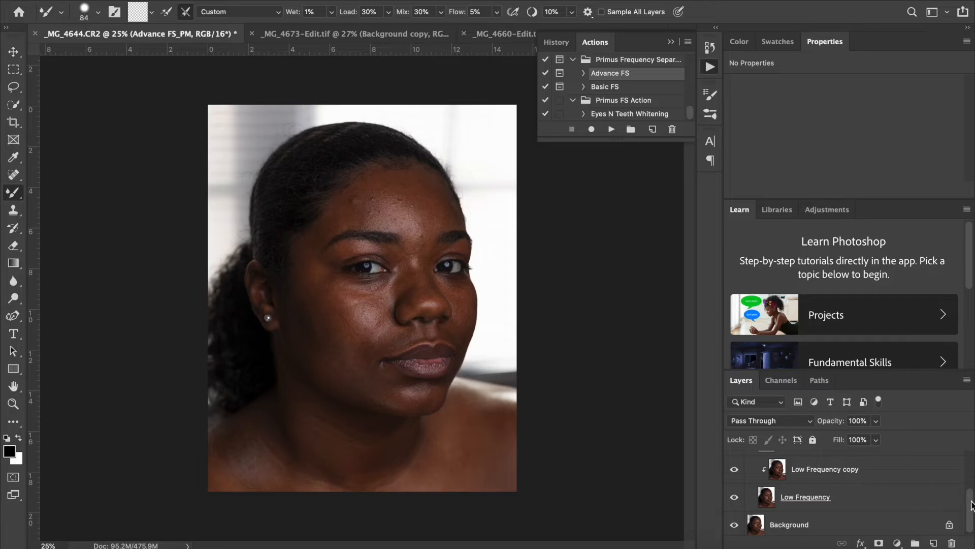
left_click(868, 475)
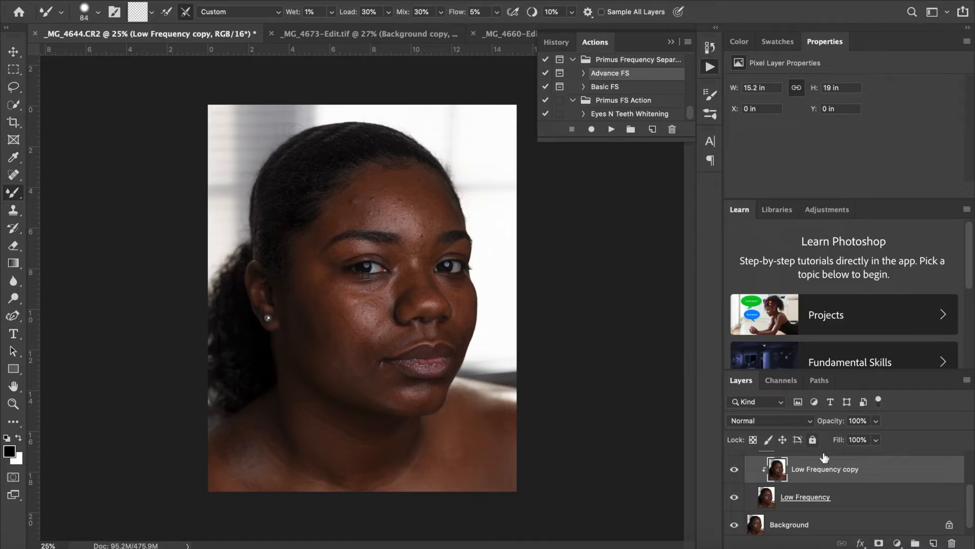
right_click(16, 193)
left_click(64, 230)
mouse_move(972, 508)
left_mouse_down()
mouse_move(974, 475)
mouse_move(972, 501)
left_mouse_up()
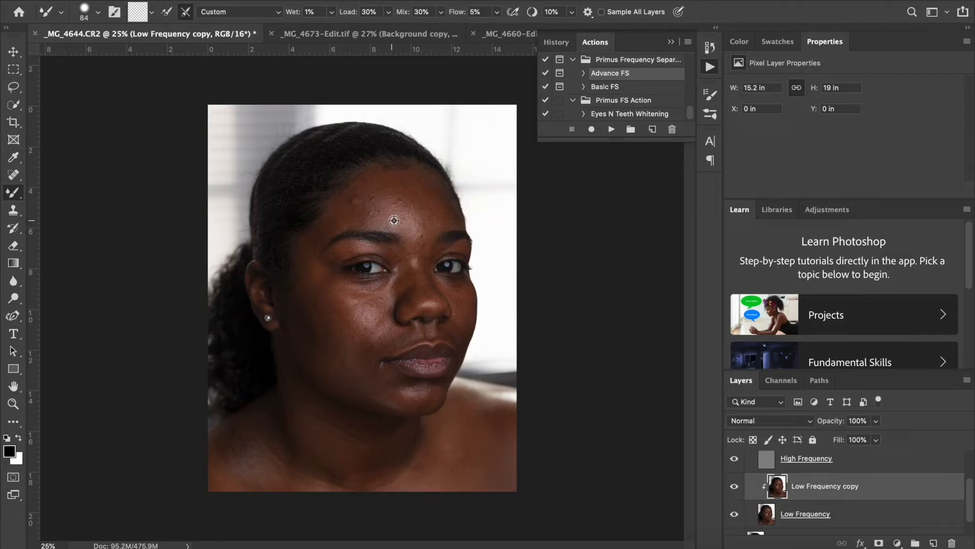
mouse_move(392, 220)
left_mouse_down()
mouse_move(405, 221)
mouse_move(416, 198)
left_mouse_up()
left_click_drag(373, 304, 361, 305)
scroll(735, 463, "up", 3)
left_click(735, 462)
left_click(735, 463)
Smooth the tones across the cheeks, forehead, neck and shoulders with the Mixer Brush, enlarging the brush from 209 to 350
left_click_drag(259, 357, 322, 303)
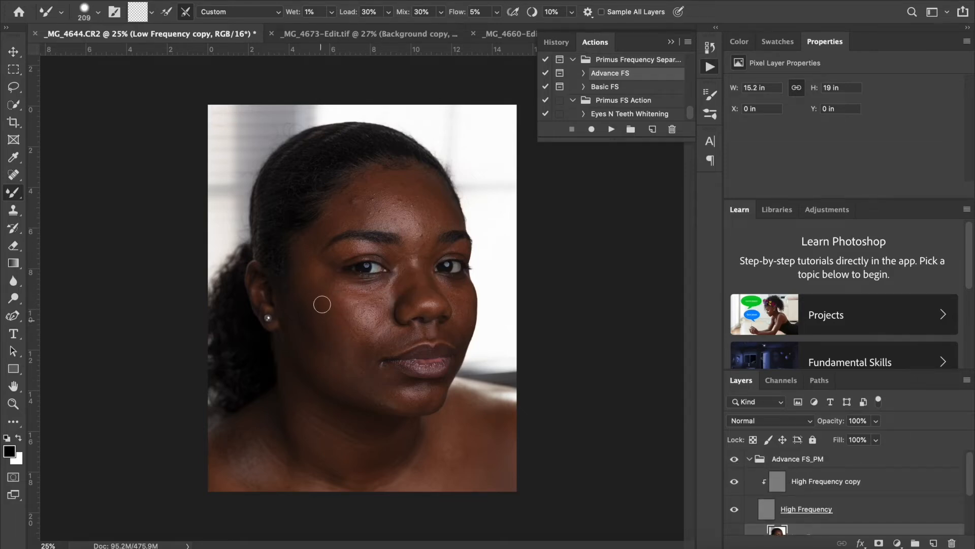
left_click_drag(348, 357, 319, 224)
mouse_move(421, 409)
left_mouse_down()
mouse_move(458, 448)
mouse_move(502, 438)
left_mouse_up()
mouse_move(309, 461)
left_mouse_down()
mouse_move(229, 438)
mouse_move(232, 468)
mouse_move(246, 468)
left_mouse_up()
left_click_drag(334, 349, 292, 349)
key("bracketright")
key("bracketright")
key("bracketright")
key("bracketright")
key("bracketright")
key("bracketright")
key("bracketright")
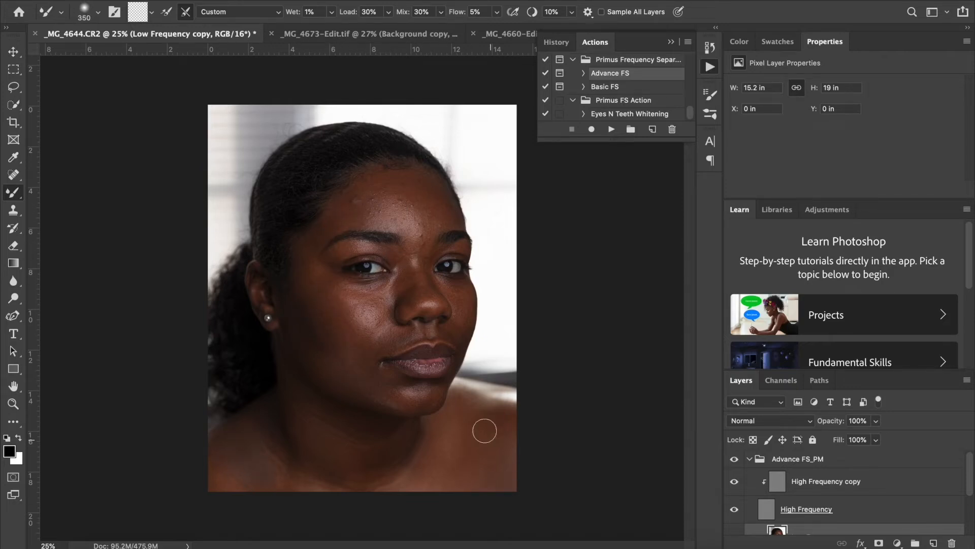
Reduce the Mixer Brush size to 128 and compare the portrait with and without the Advance FS_PM group
left_click(735, 460)
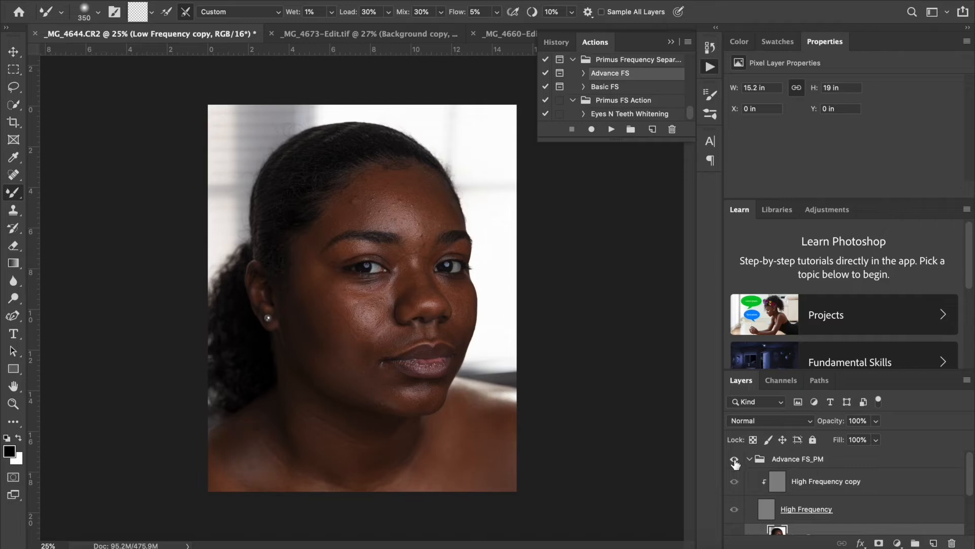
left_click(734, 460)
key("bracketleft")
key("bracketleft")
key("bracketleft")
key("bracketleft")
key("bracketleft")
key("bracketleft")
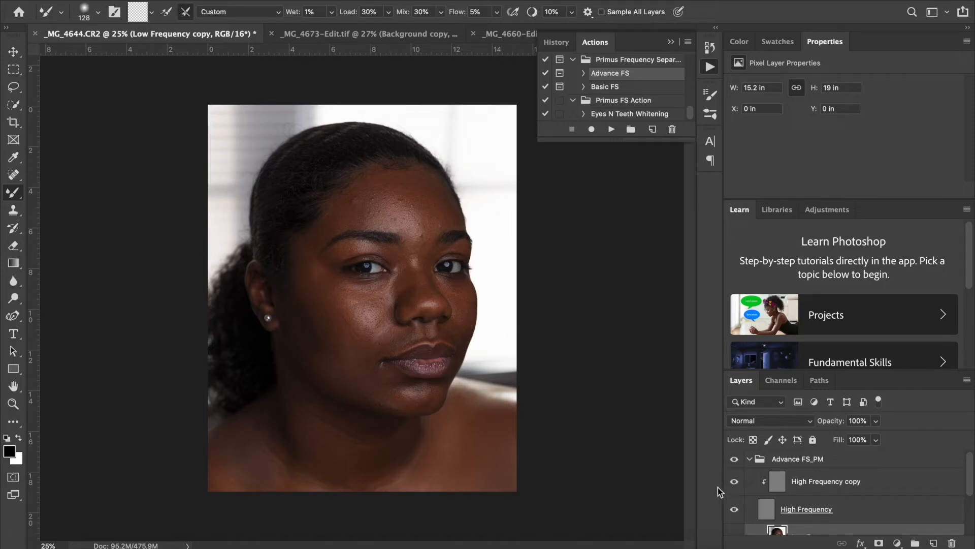
left_click(735, 460)
left_click(734, 460)
Clone clean skin texture onto the middle of the forehead with the Clone Stamp on the High Frequency copy layer
left_click(837, 488)
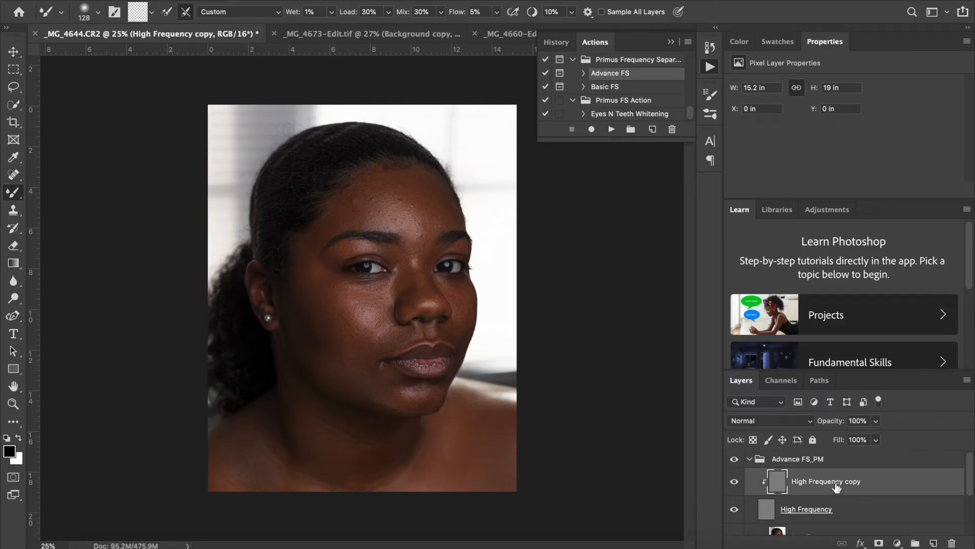
left_click(13, 212)
left_click(13, 215)
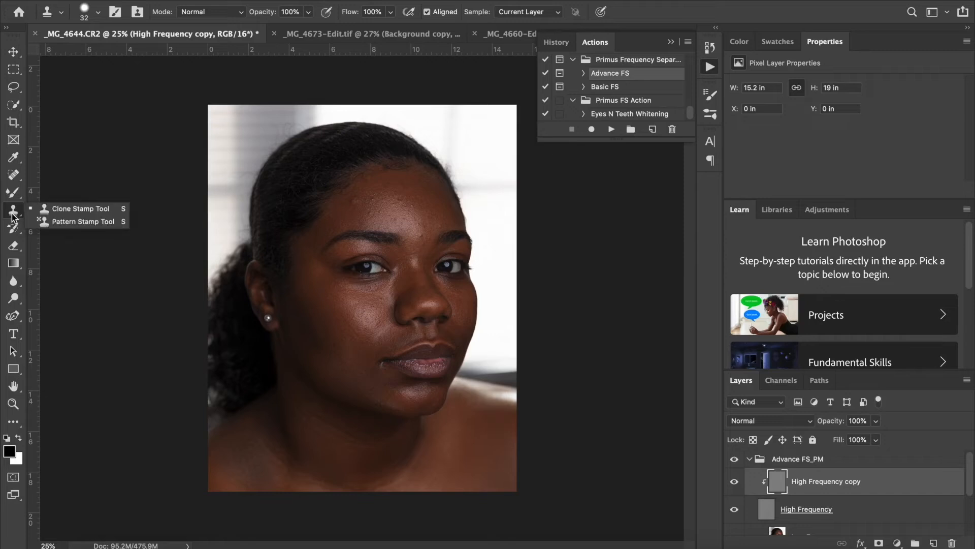
left_click(13, 214)
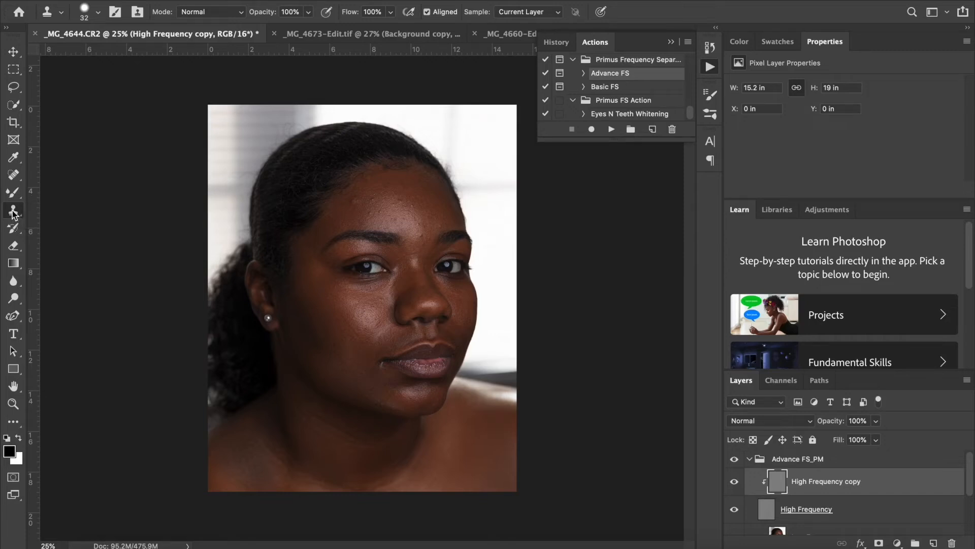
left_click(388, 214, "ctrl+alt")
left_click_drag(389, 214, 406, 216)
Clone out the remaining blemishes across the forehead, above the eyebrows and between them
key("super+equal")
key("super+equal")
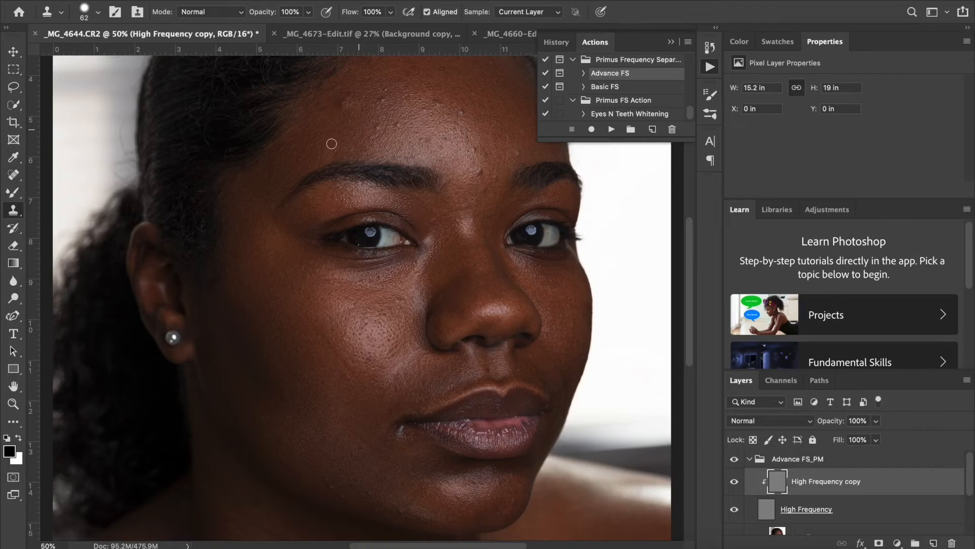
left_click_drag(329, 149, 327, 147)
left_click(445, 91, "alt")
left_click(463, 113)
left_click(473, 149)
left_click(360, 128, "alt")
left_click(346, 107)
left_click(325, 138, "alt")
left_click(320, 133)
key("super+minus")
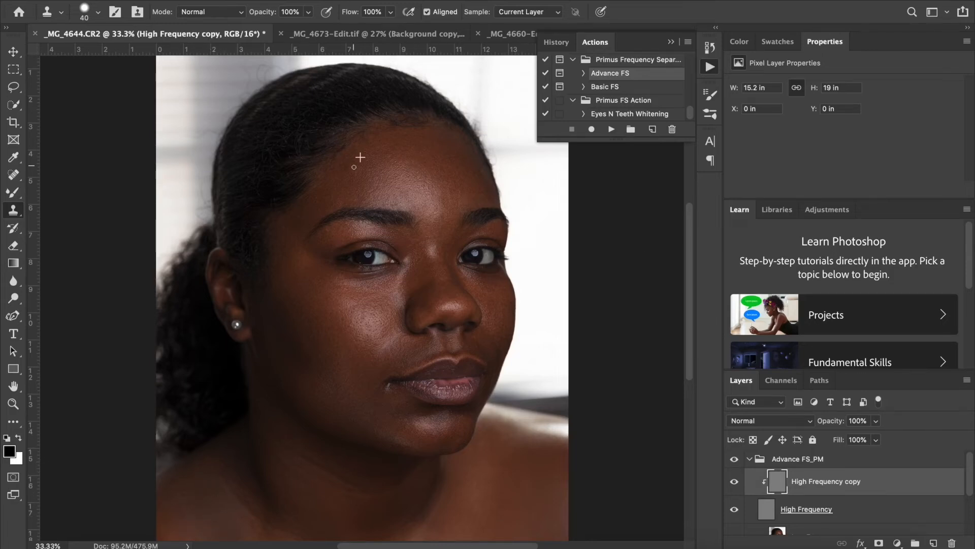
Select the Low Frequency copy layer and return to the Mixer Brush
scroll(800, 503, "down", 5)
left_click(808, 466)
left_click(13, 194)
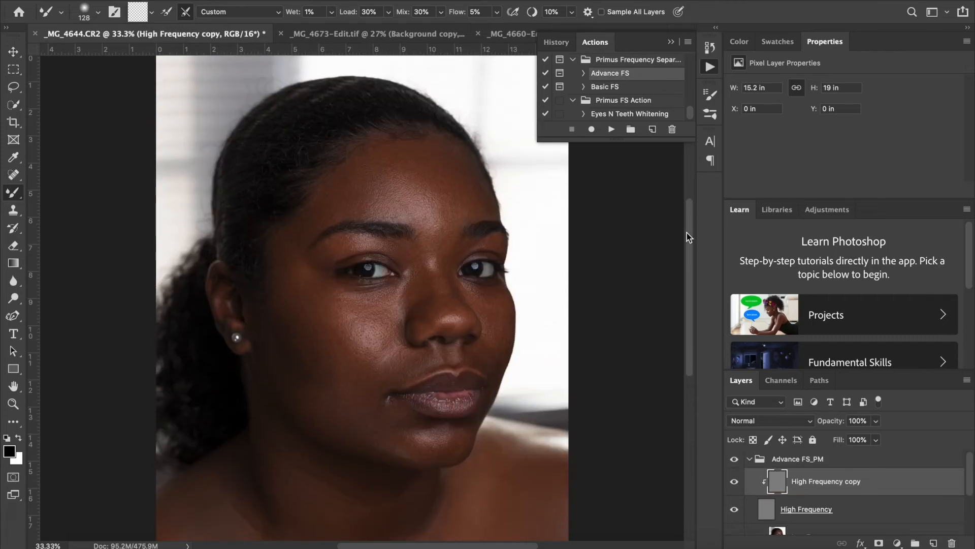
scroll(687, 236, "down", 1)
Clone clean texture over the marks beside the corner of the mouth on the High Frequency copy layer
key("s")
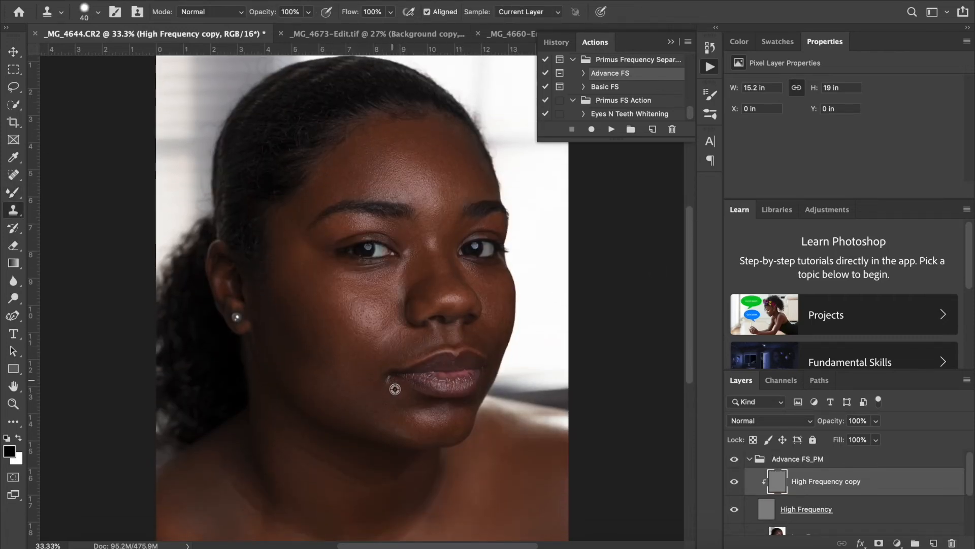
left_click(394, 388, "alt")
left_click(388, 379)
left_click(383, 407)
Compare the retouched face with the original by repeatedly hiding and showing the Advance FS_PM group
left_click(735, 460)
left_click(735, 460)
left_click(735, 460)
left_click(736, 461)
left_click(737, 461)
left_click(737, 460)
left_click(737, 460)
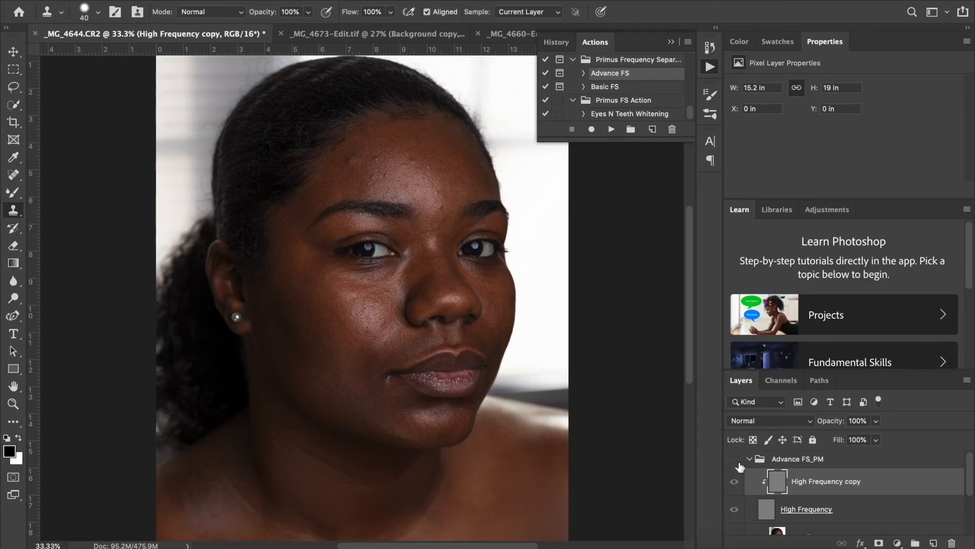
left_click(737, 460)
left_click(737, 460)
left_click(736, 460)
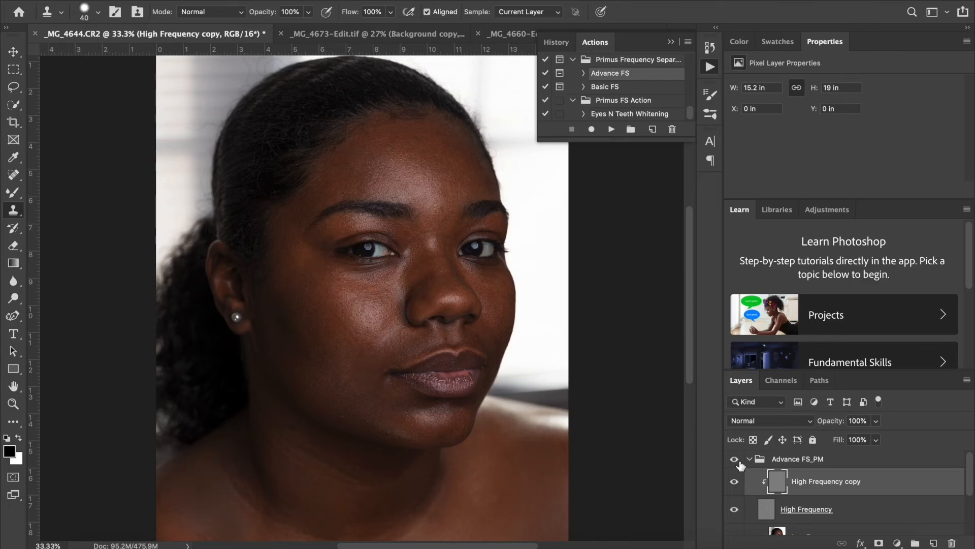
left_click(736, 462)
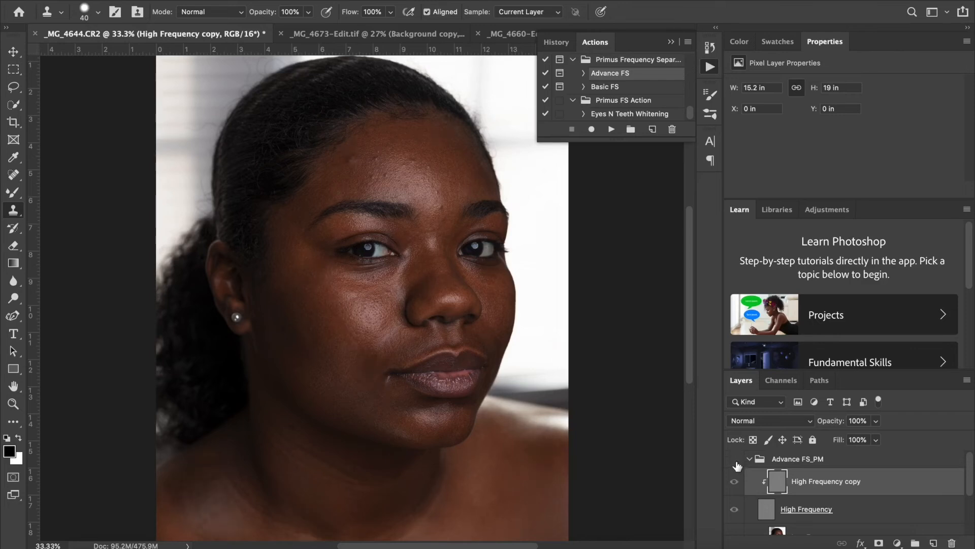
left_click(736, 461)
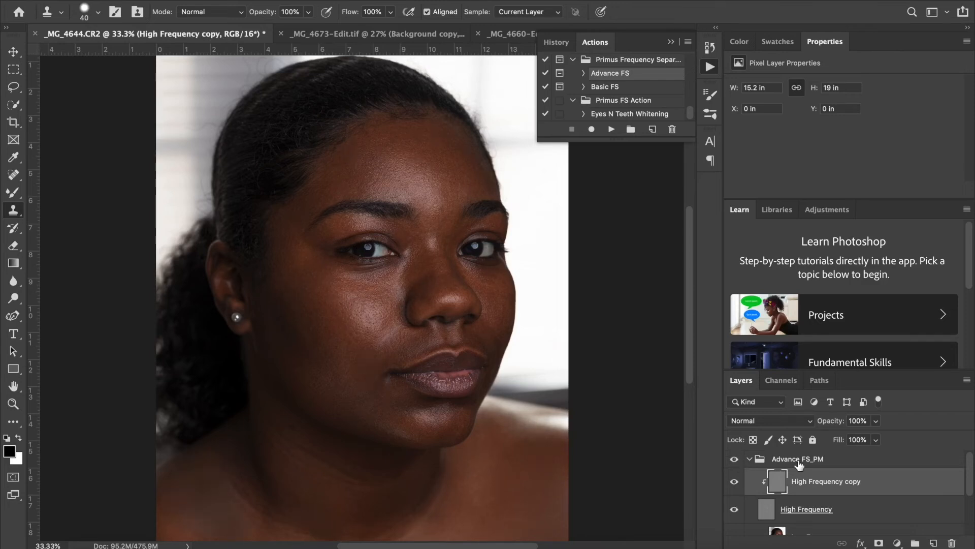
Blend the skin tone beside the mouth corner on the Low Frequency copy layer with the Mixer Brush reduced to 47
scroll(971, 482, "down", 1)
scroll(971, 482, "up", 1)
scroll(969, 490, "down", 2)
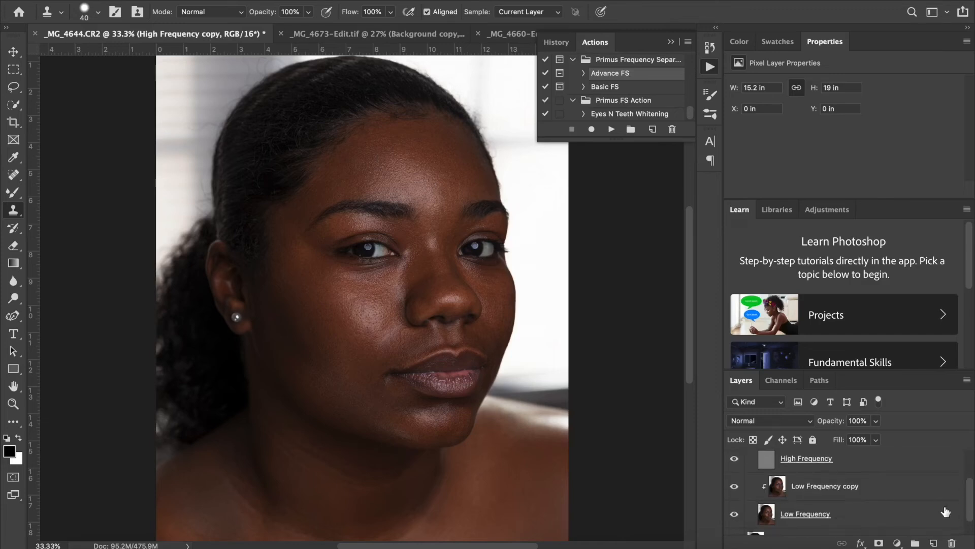
left_click(905, 489)
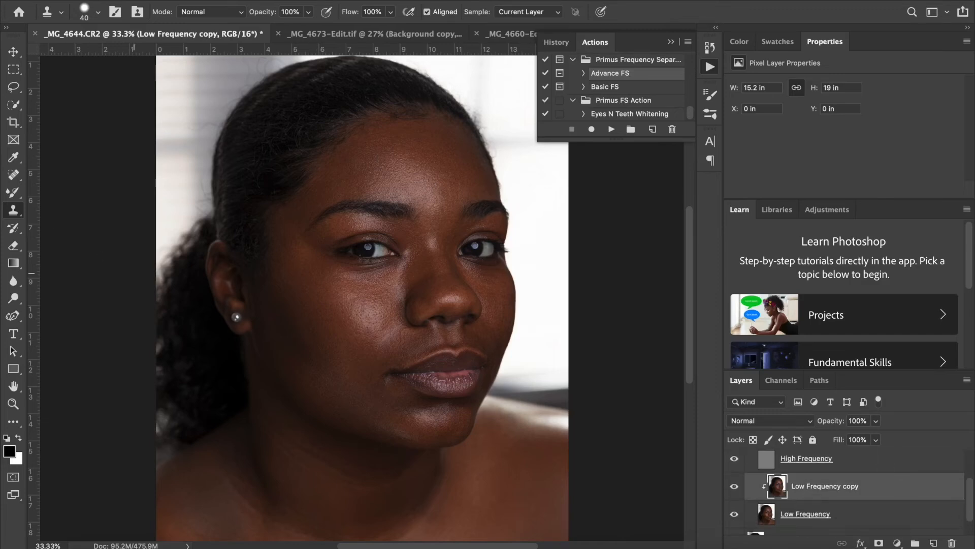
left_click(13, 193)
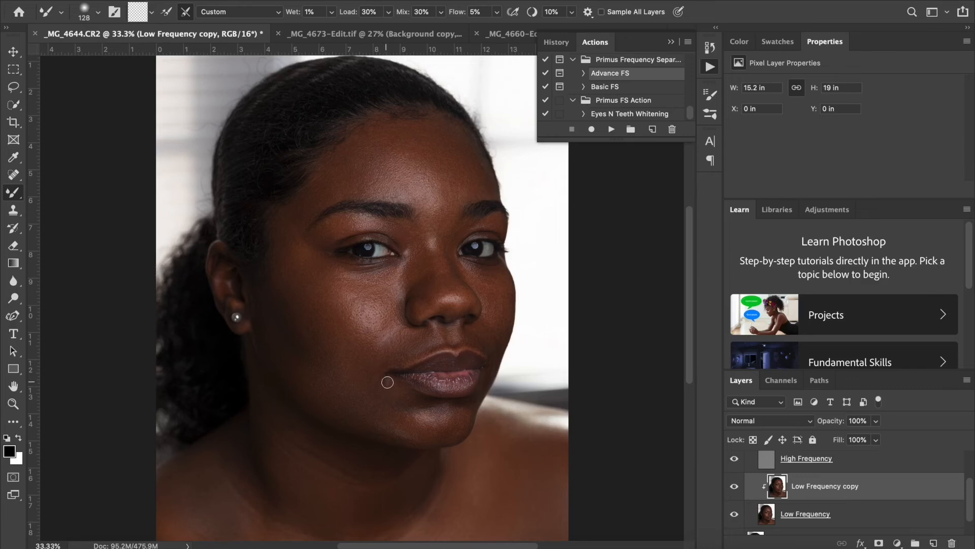
left_click_drag(388, 401, 379, 404)
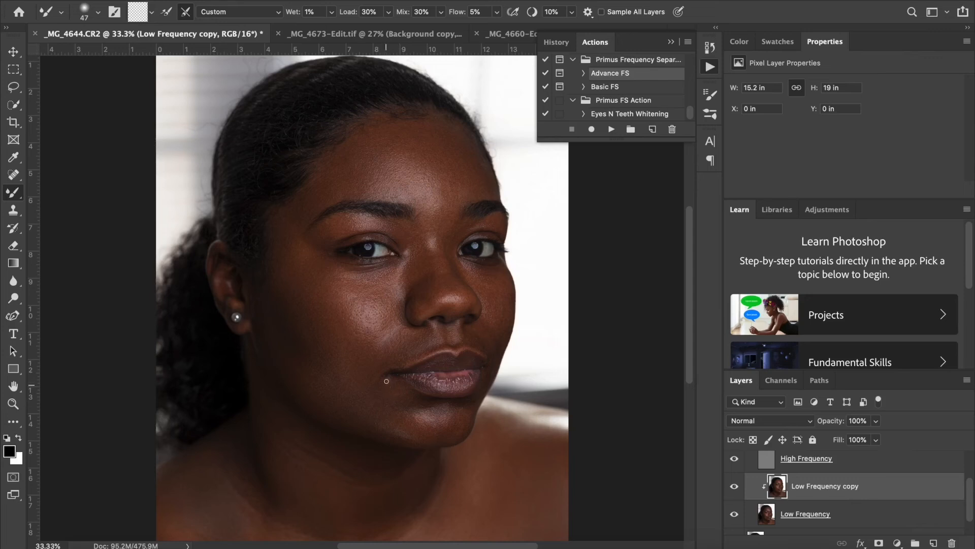